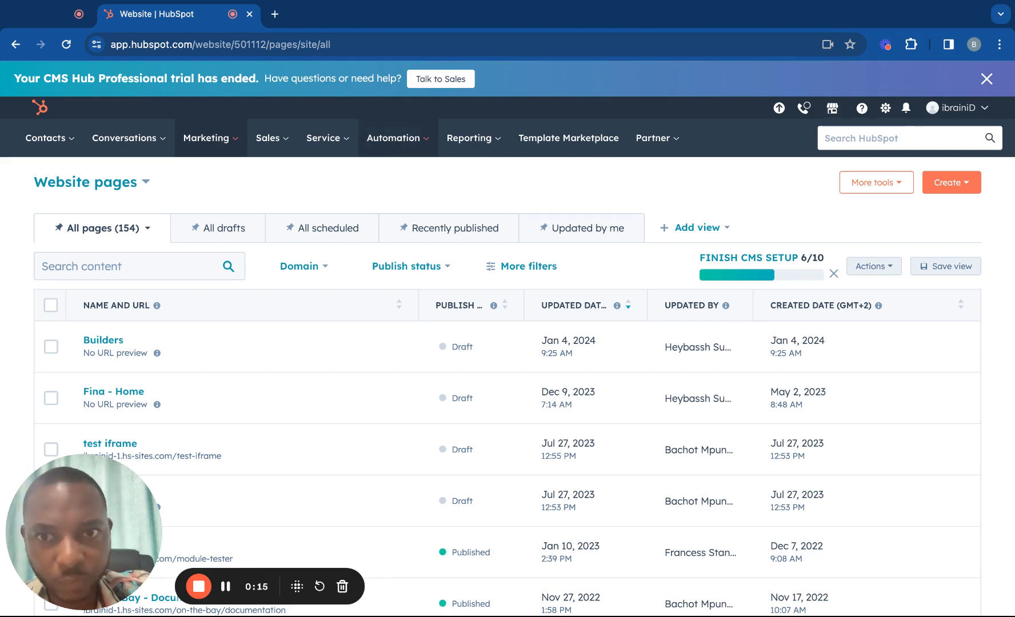
Go to the automation workflows and start creating a new workflow from a template
{"action": "left_click", "coordinate": [412, 139]}
{"action": "left_click", "coordinate": [422, 210]}
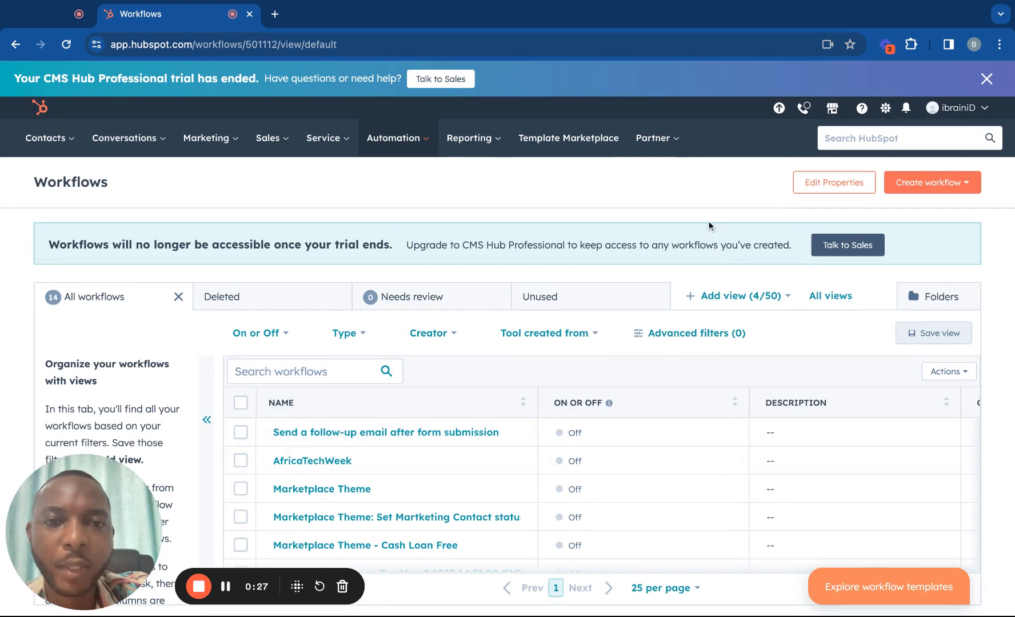
{"action": "left_click", "coordinate": [887, 187]}
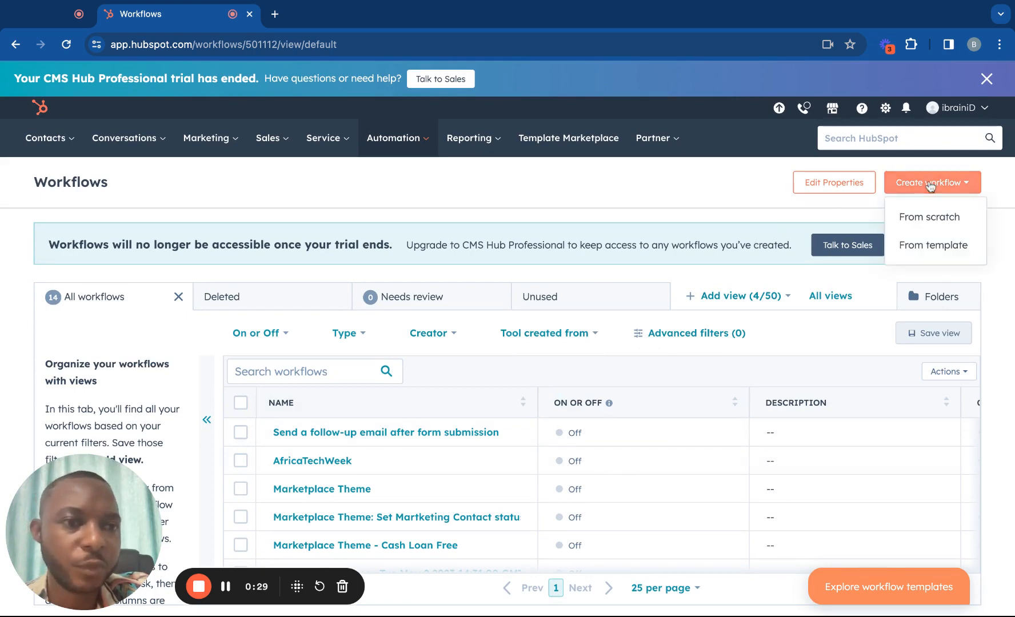
{"action": "left_click", "coordinate": [937, 244]}
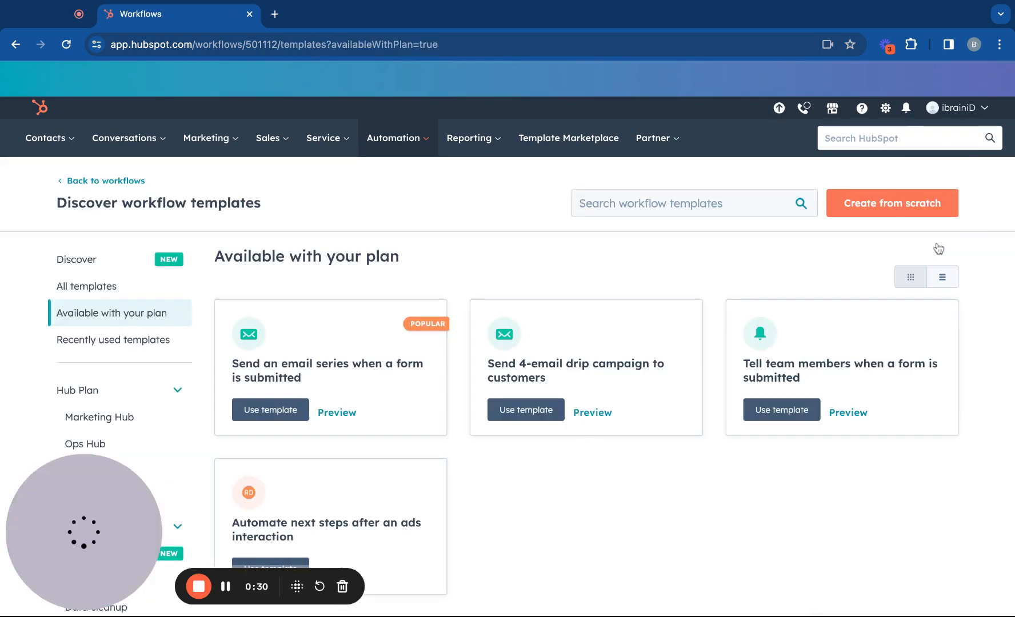
Create the workflow from the "Send an email series when a form is submitted" template
{"action": "scroll", "coordinate": [705, 334], "scroll_direction": "down", "scroll_amount": 2}
{"action": "scroll", "coordinate": [704, 328], "scroll_direction": "down", "scroll_amount": 1}
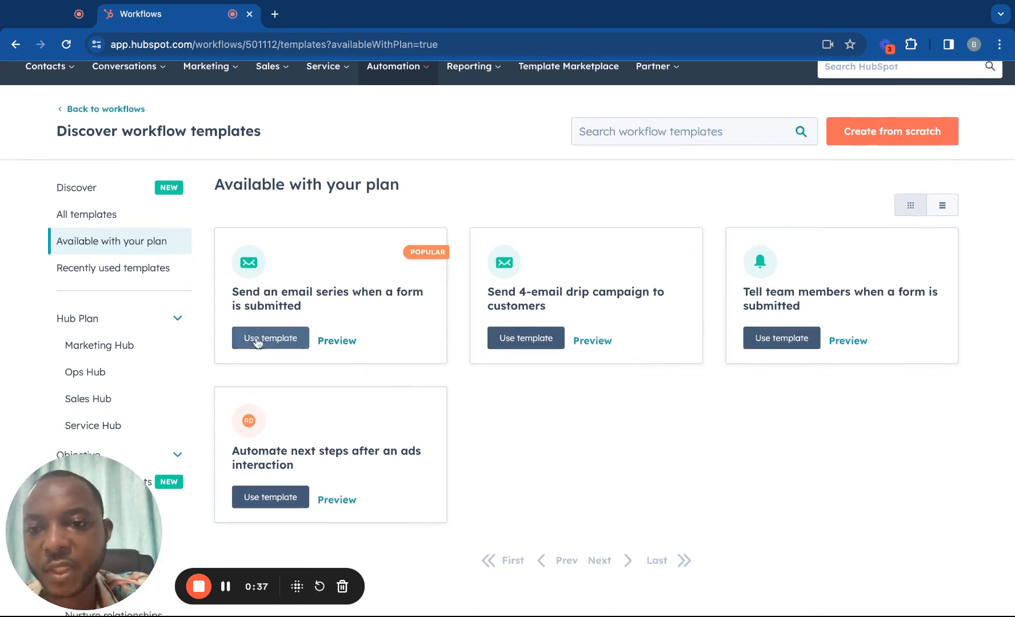
{"action": "left_click", "coordinate": [278, 346]}
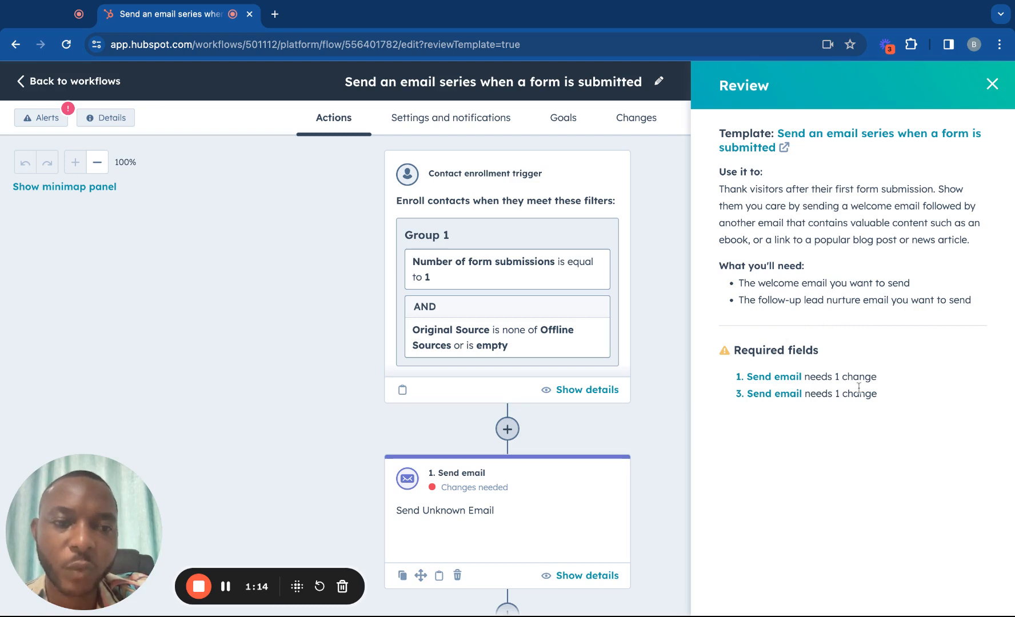
Open the contact enrollment trigger, examine the filters in Group 1, and close it without changes
{"action": "scroll", "coordinate": [630, 389], "scroll_direction": "down", "scroll_amount": 5}
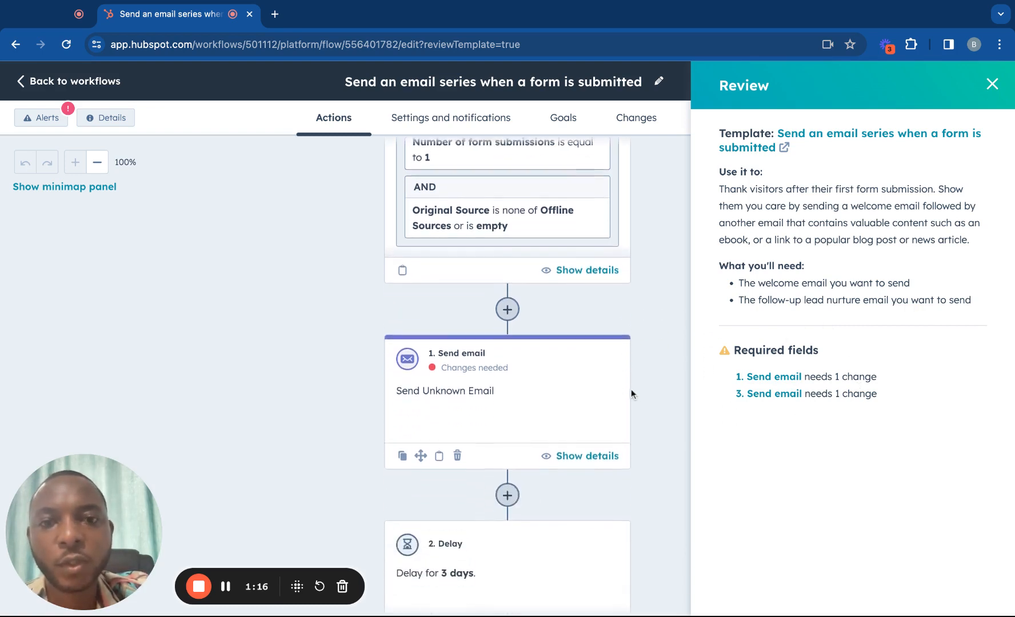
{"action": "scroll", "coordinate": [631, 389], "scroll_direction": "up", "scroll_amount": 5}
{"action": "left_click", "coordinate": [524, 201]}
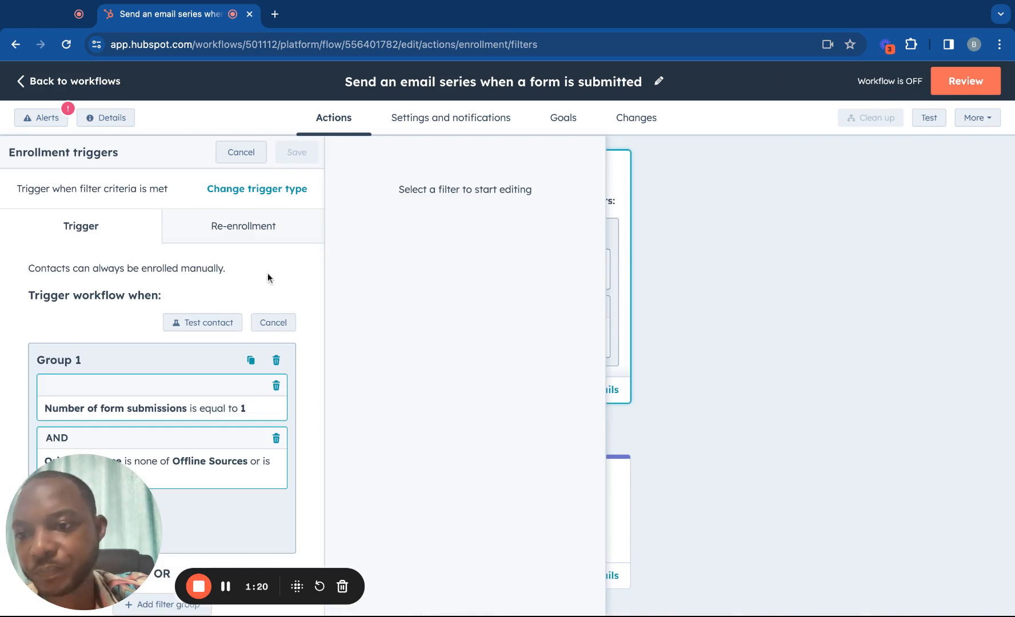
{"action": "scroll", "coordinate": [240, 300], "scroll_direction": "down", "scroll_amount": 1}
{"action": "left_click_drag", "start_coordinate": [90, 494], "coordinate": [656, 354]}
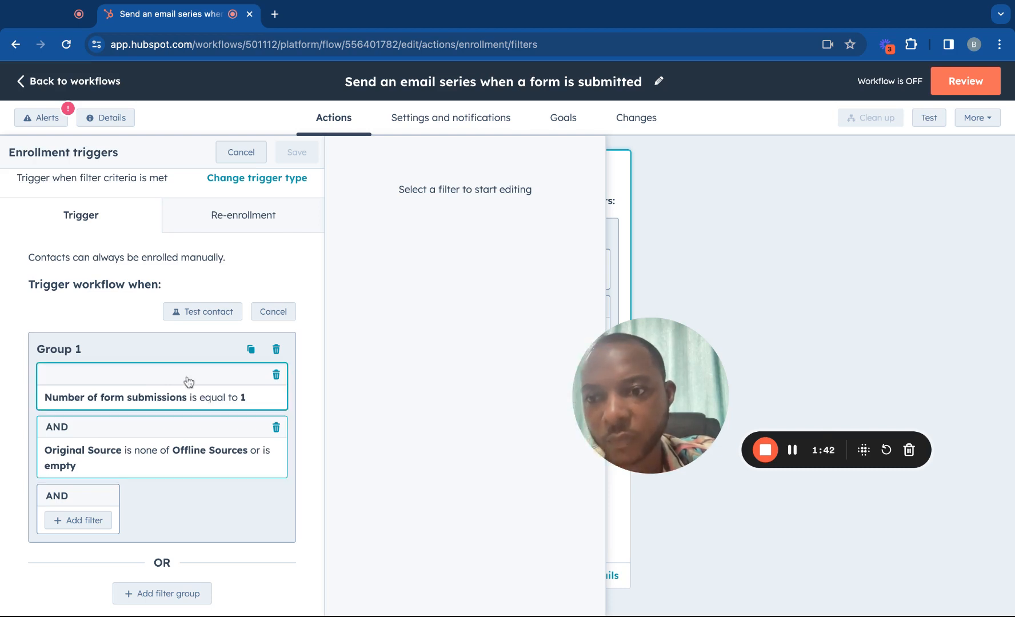
{"action": "left_click", "coordinate": [240, 152]}
Look over the workflow sequence from the enrollment trigger through the first Send email action to the delay
{"action": "scroll", "coordinate": [440, 303], "scroll_direction": "down", "scroll_amount": 4}
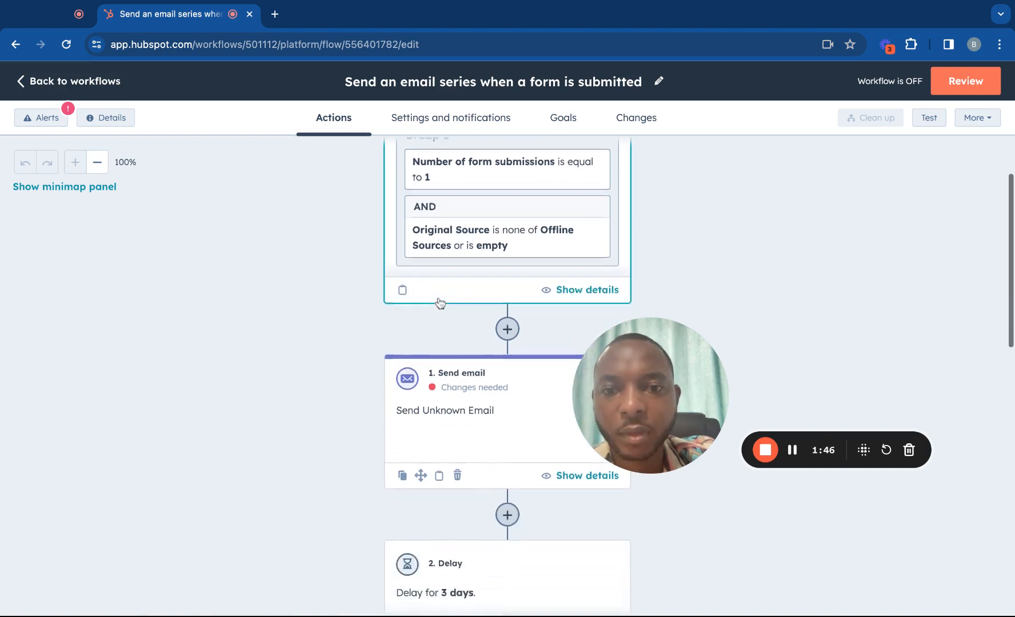
{"action": "scroll", "coordinate": [477, 287], "scroll_direction": "up", "scroll_amount": 4}
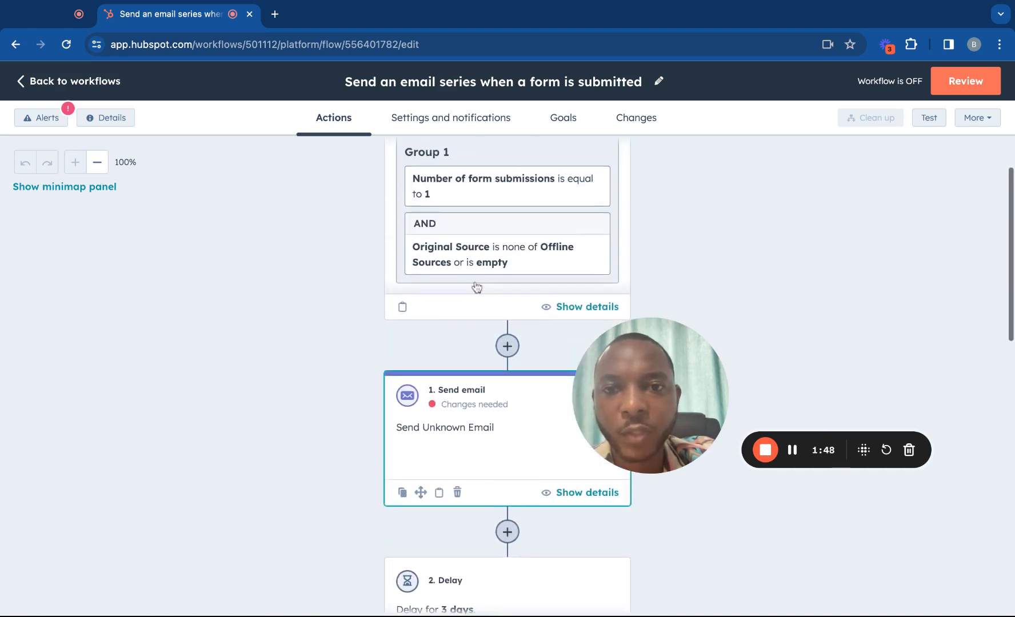
{"action": "scroll", "coordinate": [471, 228], "scroll_direction": "down", "scroll_amount": 1}
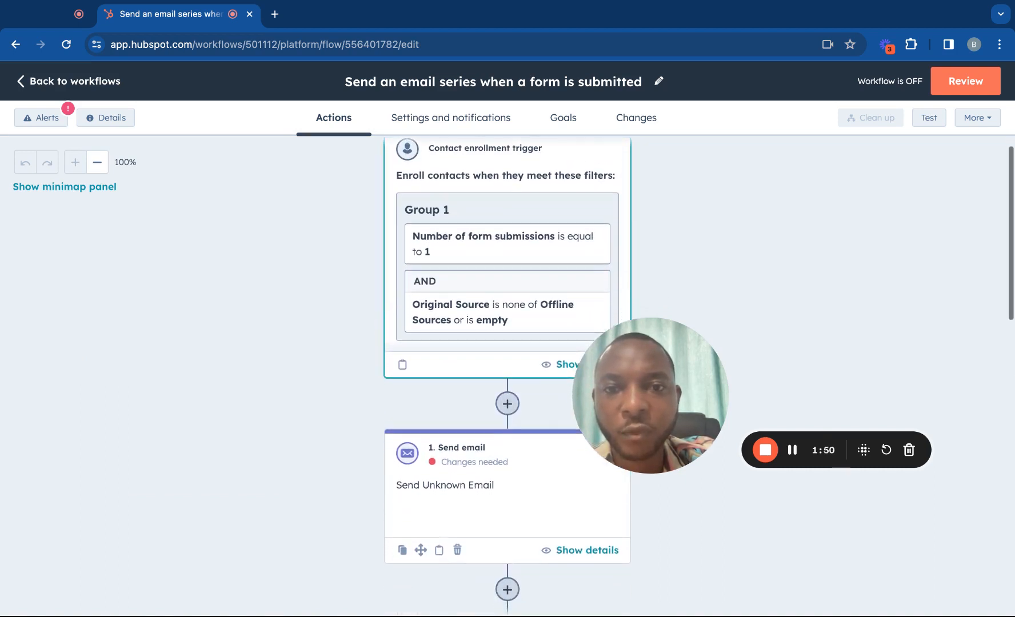
{"action": "scroll", "coordinate": [475, 265], "scroll_direction": "down", "scroll_amount": 2}
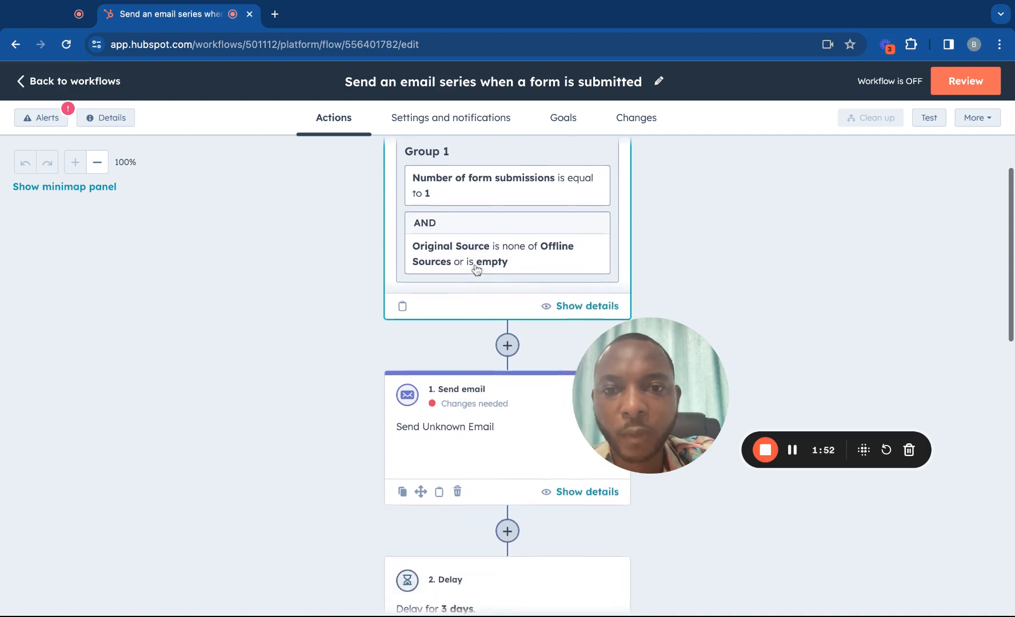
{"action": "scroll", "coordinate": [475, 271], "scroll_direction": "up", "scroll_amount": 1}
{"action": "scroll", "coordinate": [476, 269], "scroll_direction": "down", "scroll_amount": 2}
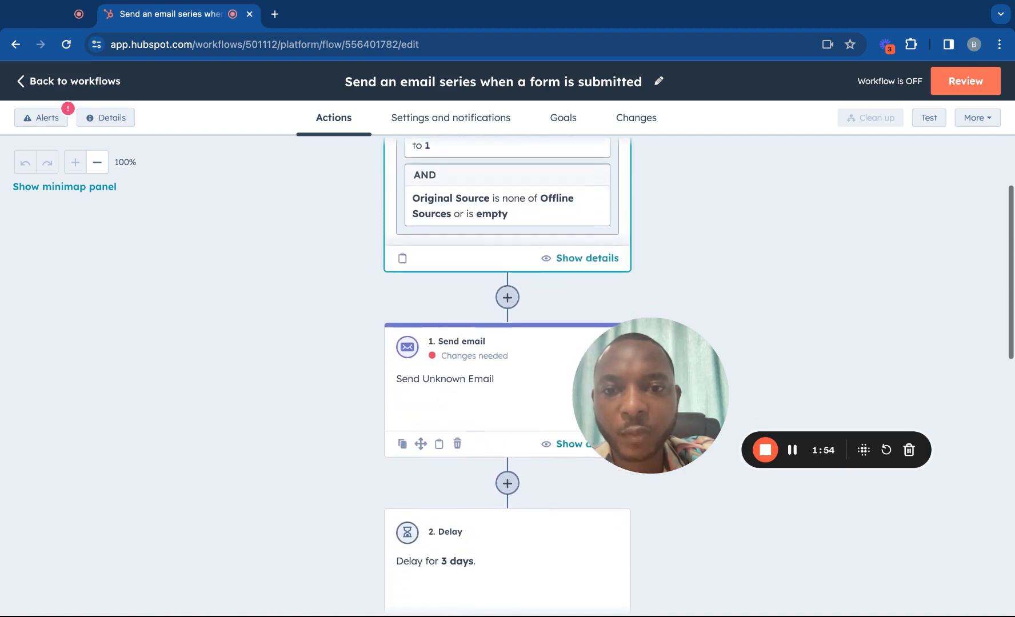
{"action": "scroll", "coordinate": [476, 269], "scroll_direction": "up", "scroll_amount": 3}
Inspect the "Number of form submissions" filter in the enrollment trigger and close the trigger without changes
{"action": "left_click", "coordinate": [476, 268]}
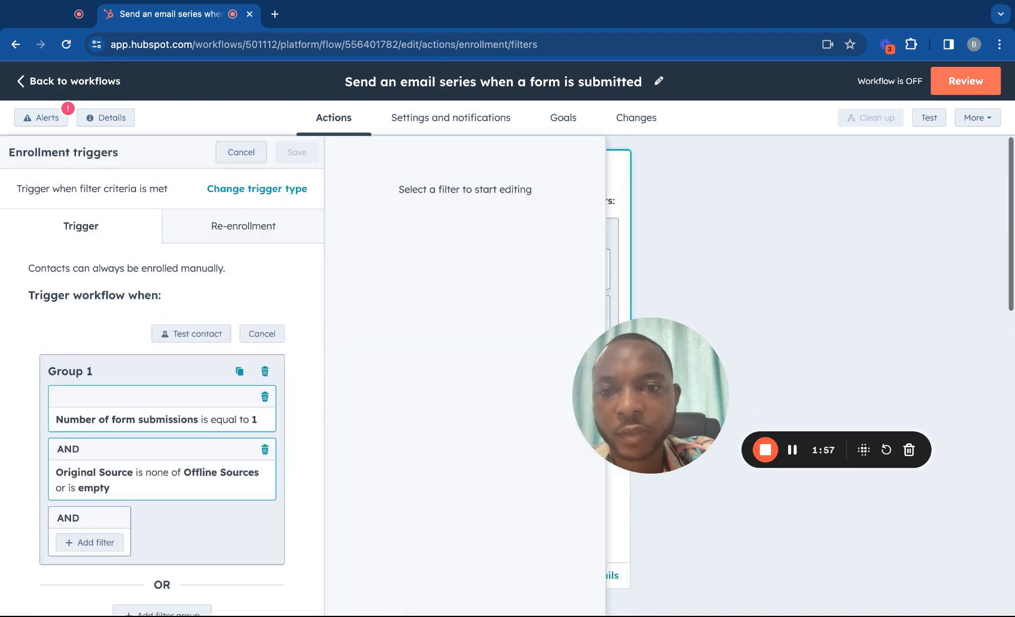
{"action": "scroll", "coordinate": [217, 389], "scroll_direction": "down", "scroll_amount": 1}
{"action": "left_click", "coordinate": [162, 405]}
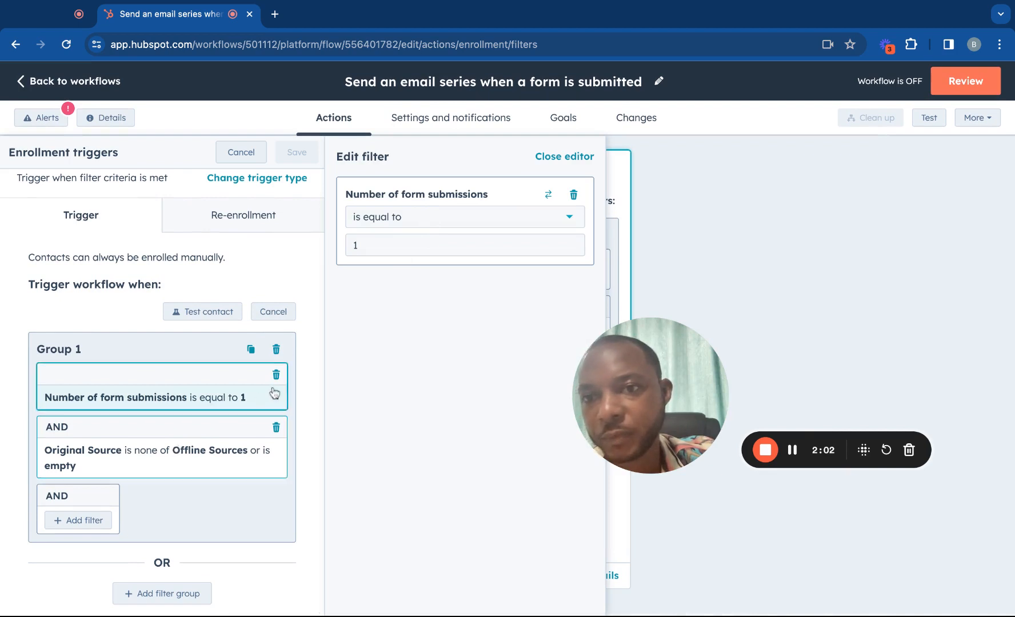
{"action": "scroll", "coordinate": [274, 390], "scroll_direction": "up", "scroll_amount": 1}
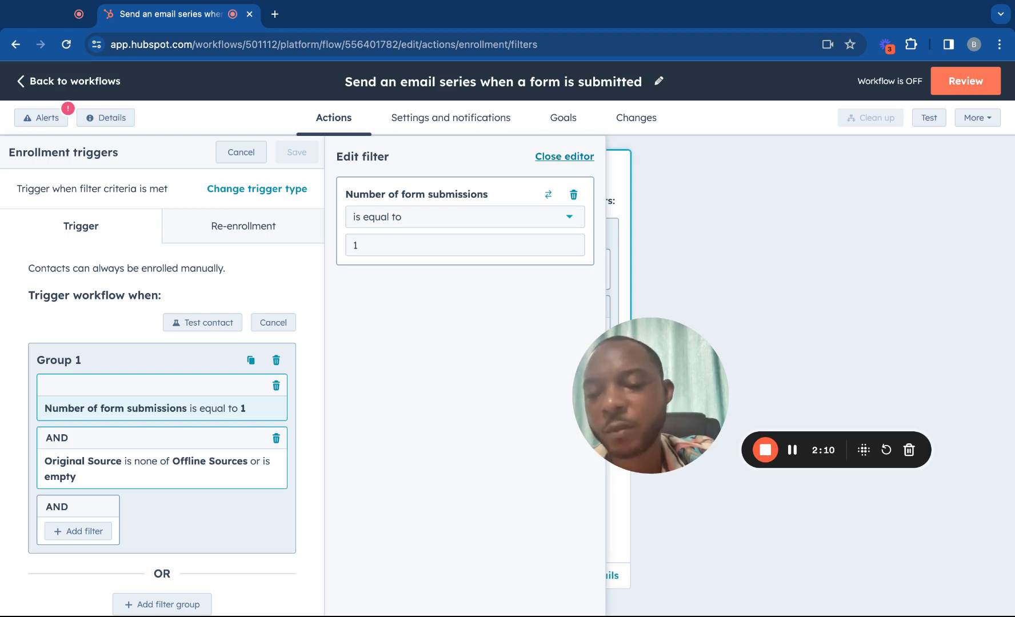
{"action": "left_click", "coordinate": [564, 156]}
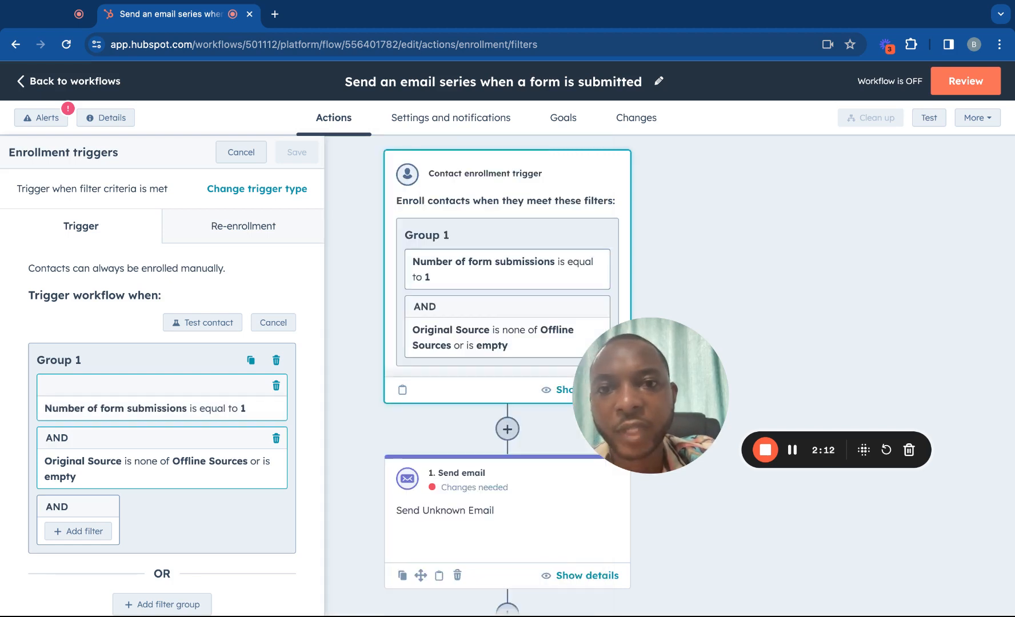
{"action": "left_click", "coordinate": [246, 164]}
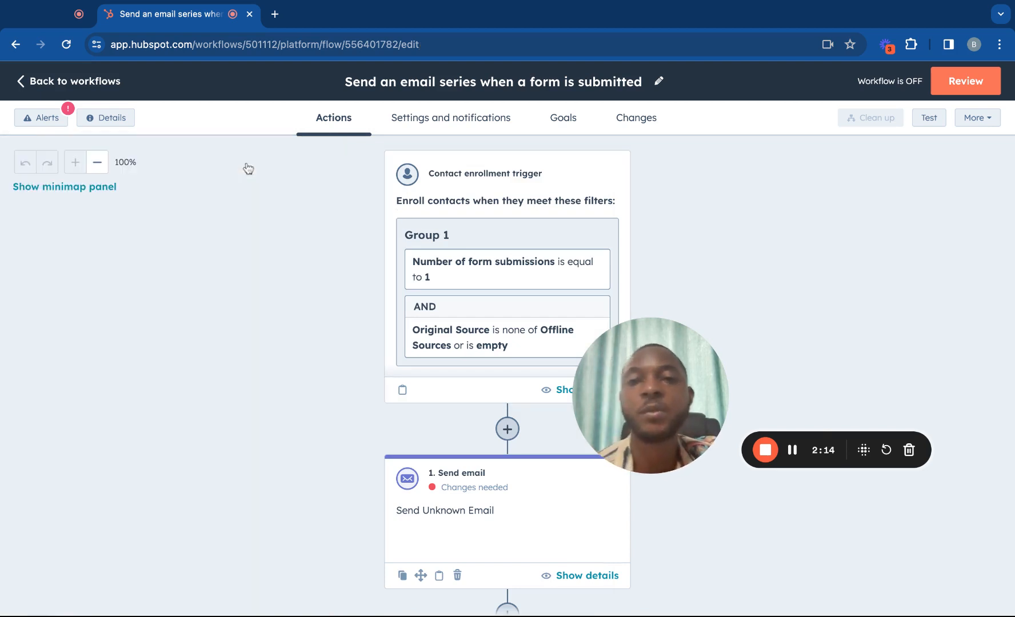
Review how the enrollment trigger's two filter conditions lead into the first Send email action
{"action": "scroll", "coordinate": [426, 295], "scroll_direction": "down", "scroll_amount": 1}
{"action": "scroll", "coordinate": [426, 294], "scroll_direction": "down", "scroll_amount": 3}
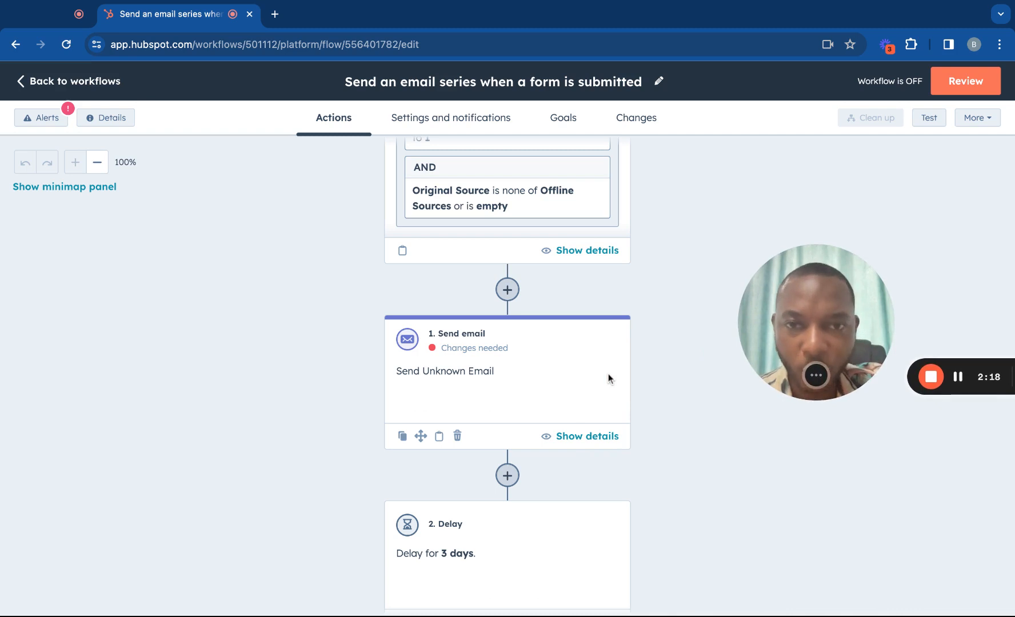
{"action": "scroll", "coordinate": [628, 348], "scroll_direction": "up", "scroll_amount": 2}
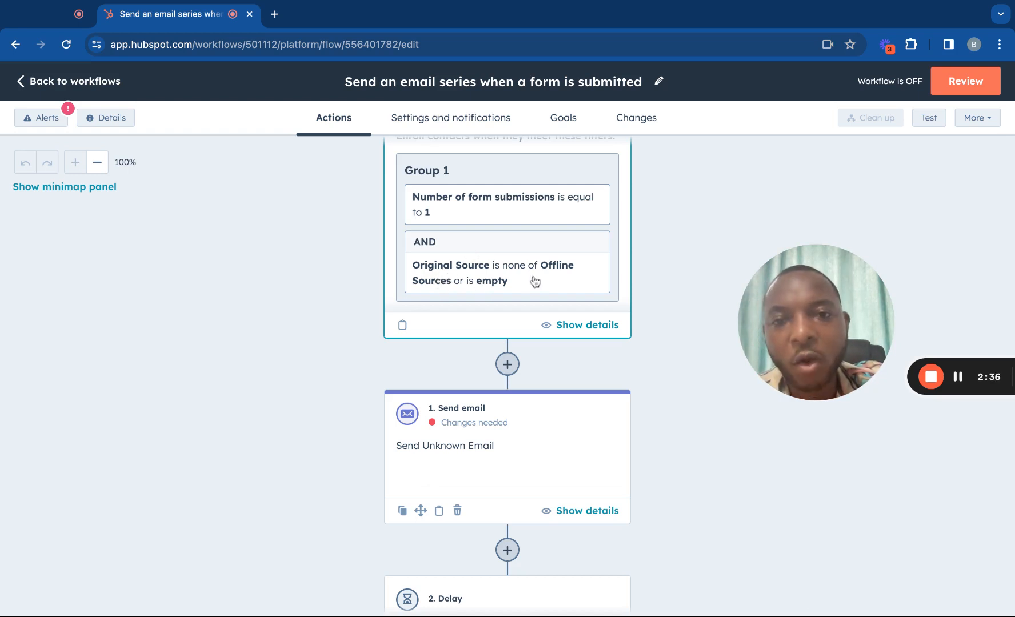
{"action": "scroll", "coordinate": [501, 283], "scroll_direction": "up", "scroll_amount": 1}
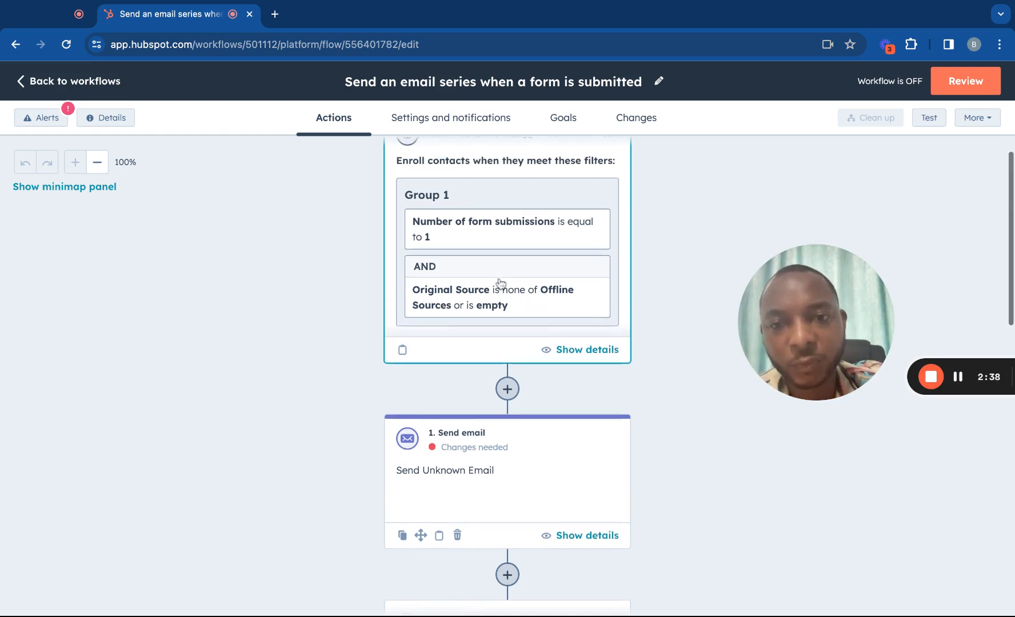
{"action": "scroll", "coordinate": [501, 284], "scroll_direction": "down", "scroll_amount": 1}
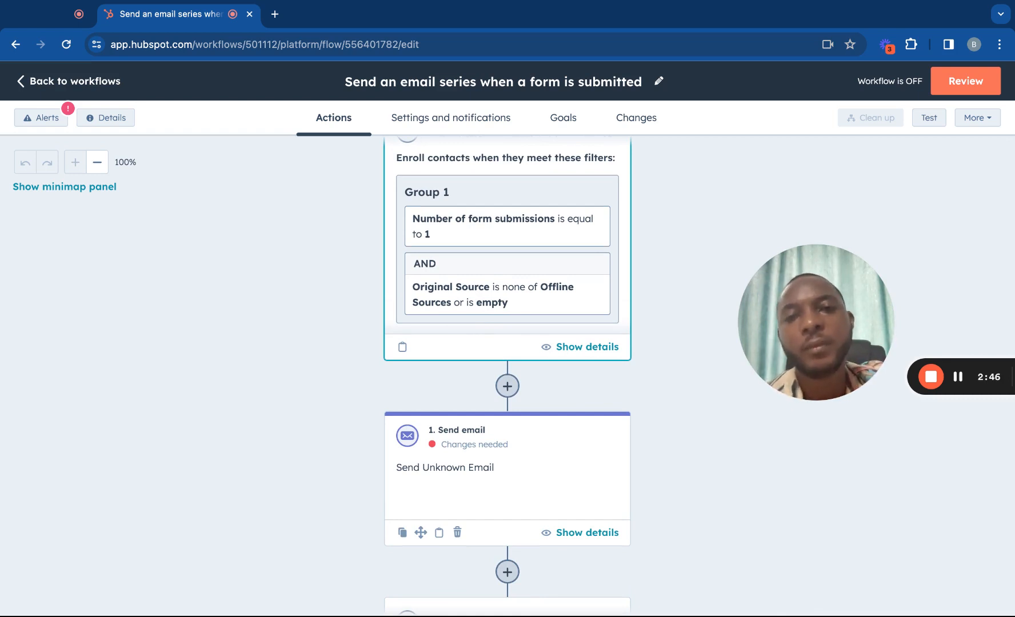
{"action": "scroll", "coordinate": [500, 285], "scroll_direction": "up", "scroll_amount": 1}
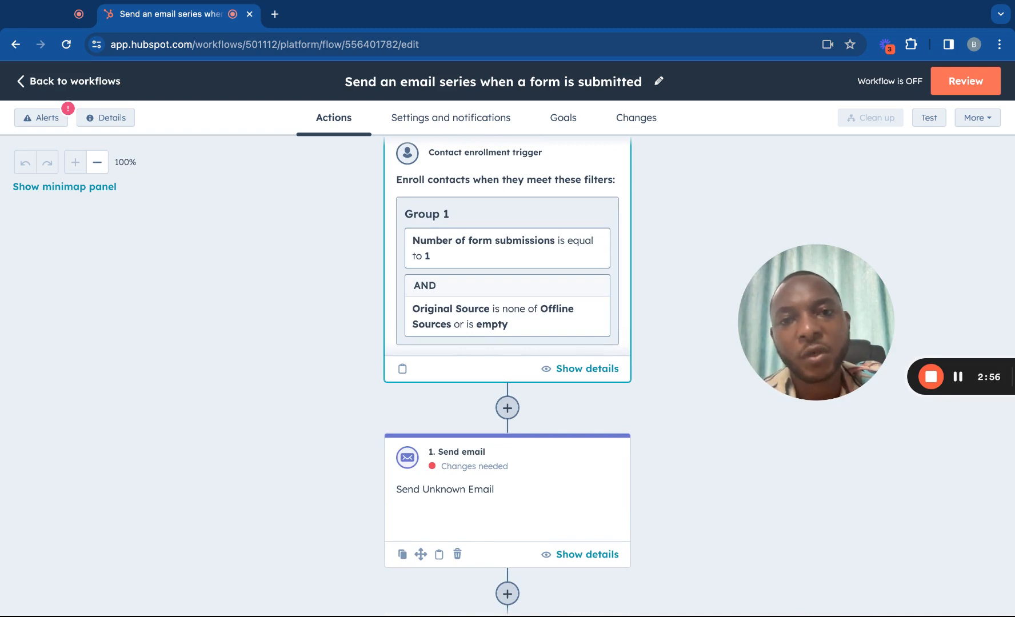
Open the first Send email action and examine its recipient and automated email settings
{"action": "scroll", "coordinate": [460, 277], "scroll_direction": "down", "scroll_amount": 3}
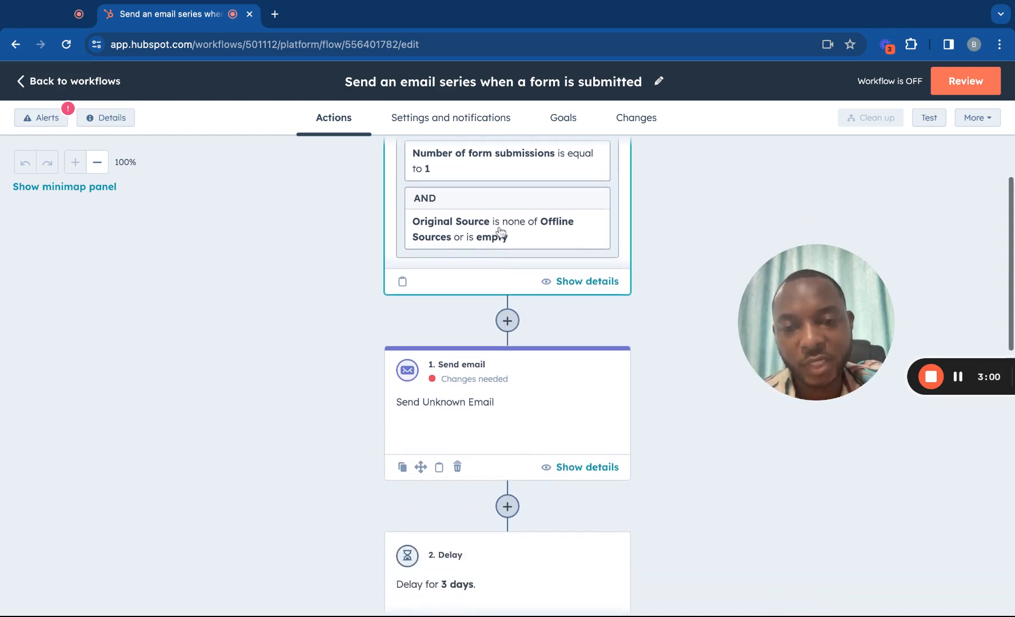
{"action": "scroll", "coordinate": [496, 255], "scroll_direction": "down", "scroll_amount": 3}
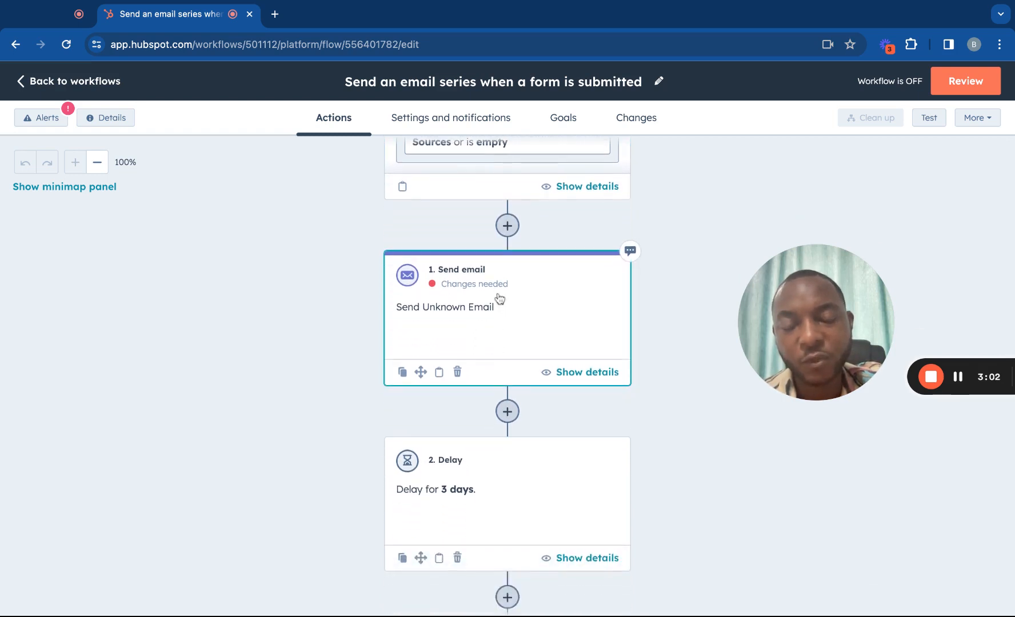
{"action": "left_click", "coordinate": [499, 297]}
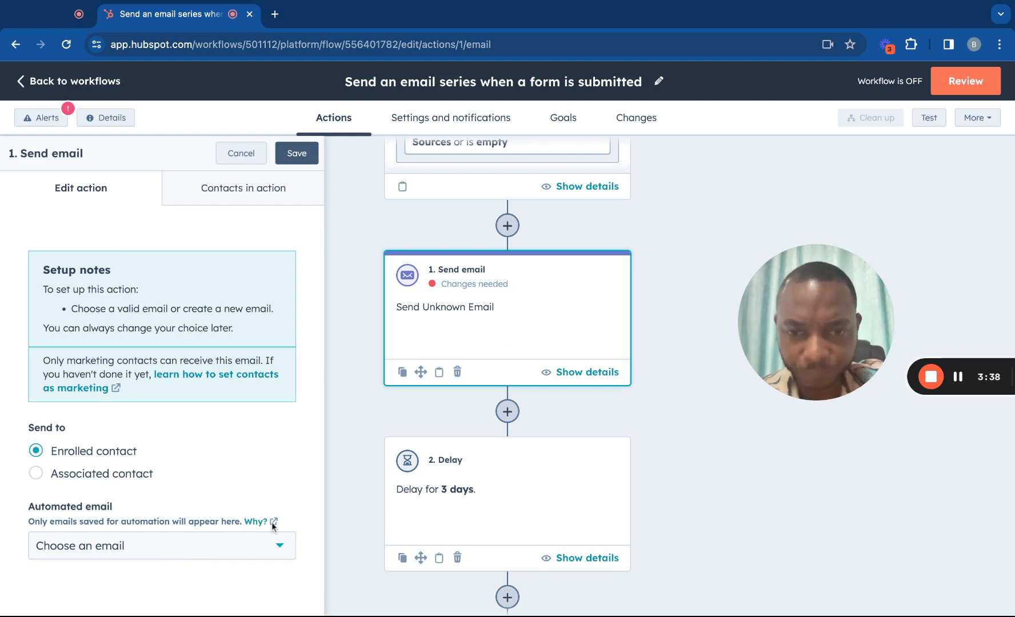
Open the Delay action, examine its delay type and waiting time settings, and close it without changes
{"action": "scroll", "coordinate": [512, 468], "scroll_direction": "down", "scroll_amount": 2}
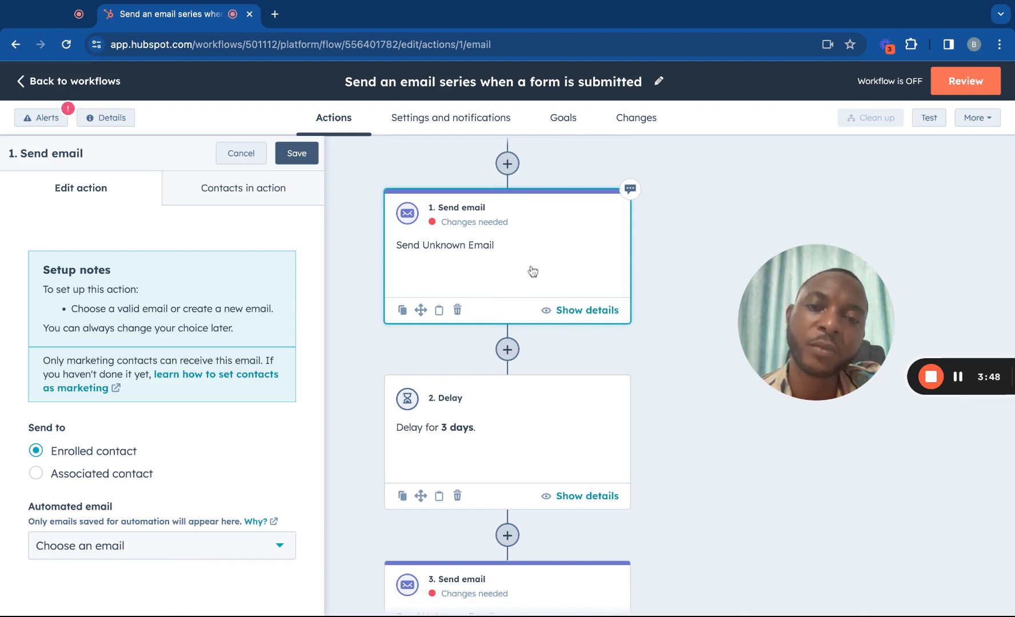
{"action": "scroll", "coordinate": [537, 392], "scroll_direction": "down", "scroll_amount": 3}
{"action": "scroll", "coordinate": [537, 392], "scroll_direction": "down", "scroll_amount": 1}
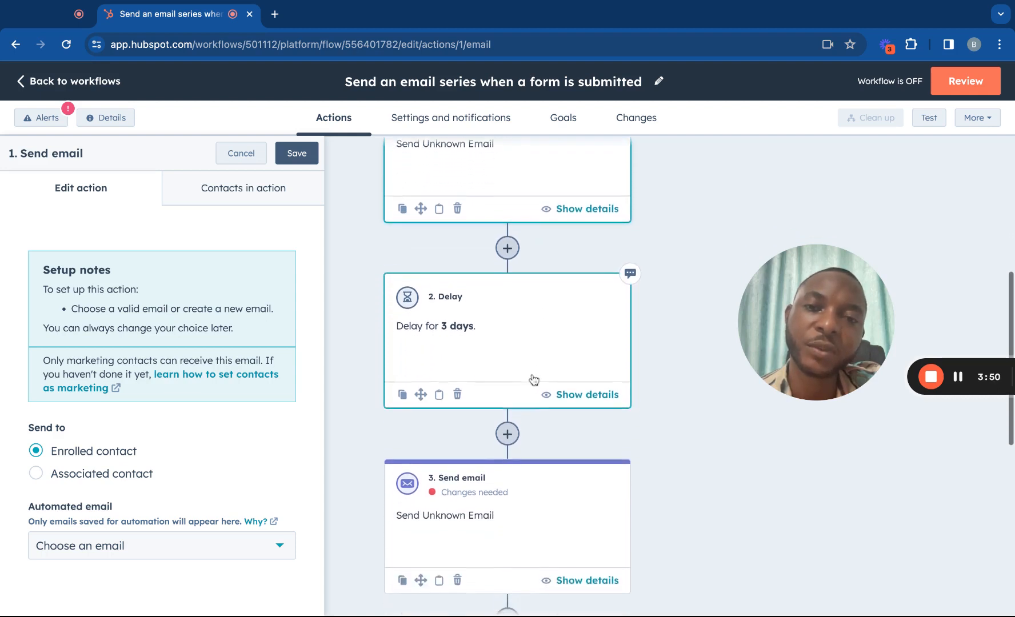
{"action": "left_click", "coordinate": [546, 310]}
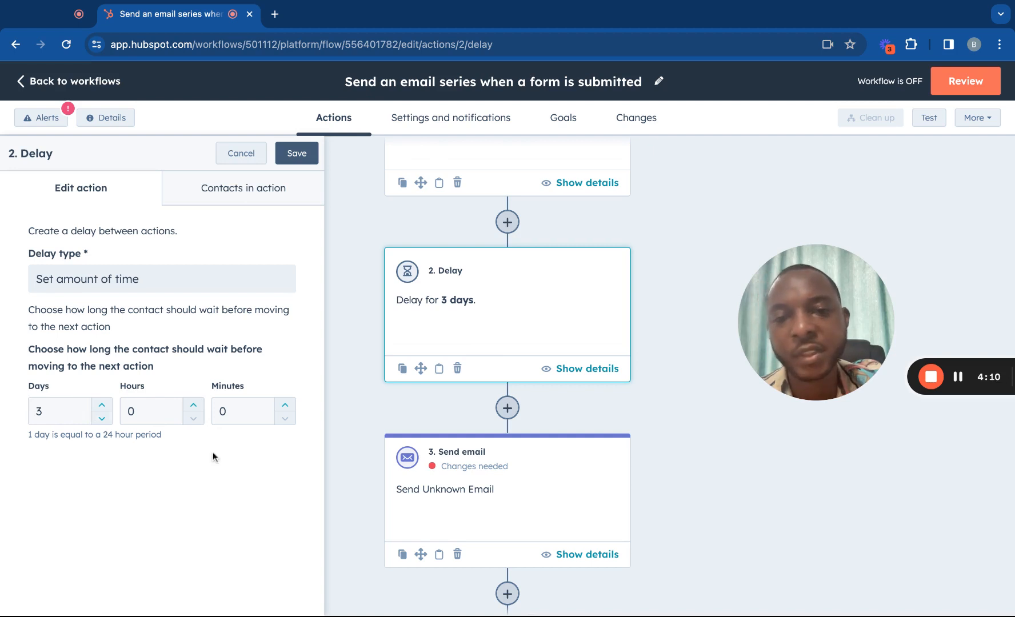
{"action": "scroll", "coordinate": [469, 401], "scroll_direction": "down", "scroll_amount": 2}
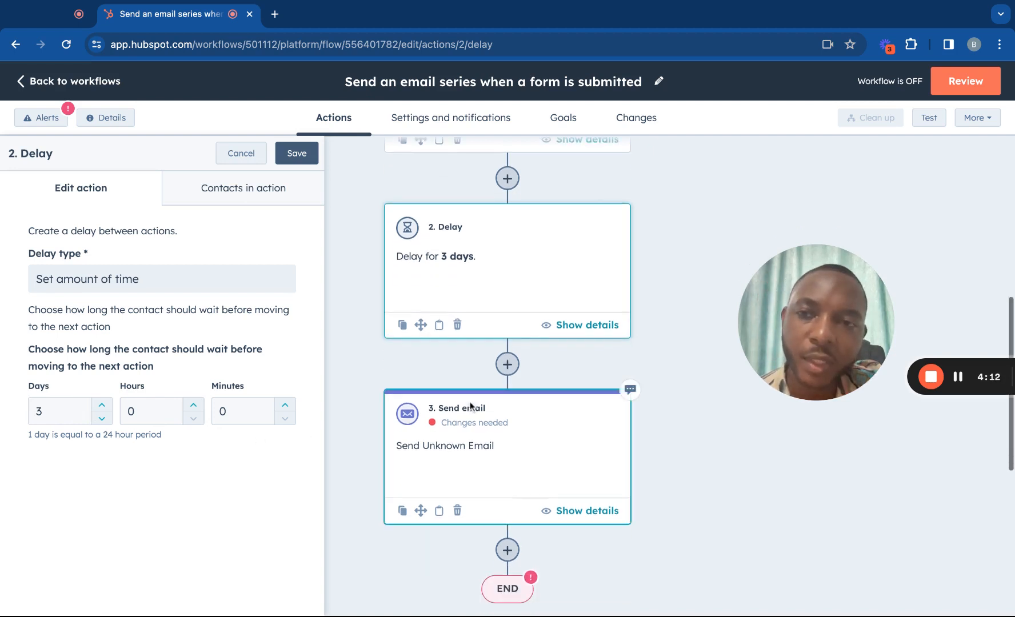
{"action": "left_click", "coordinate": [251, 156]}
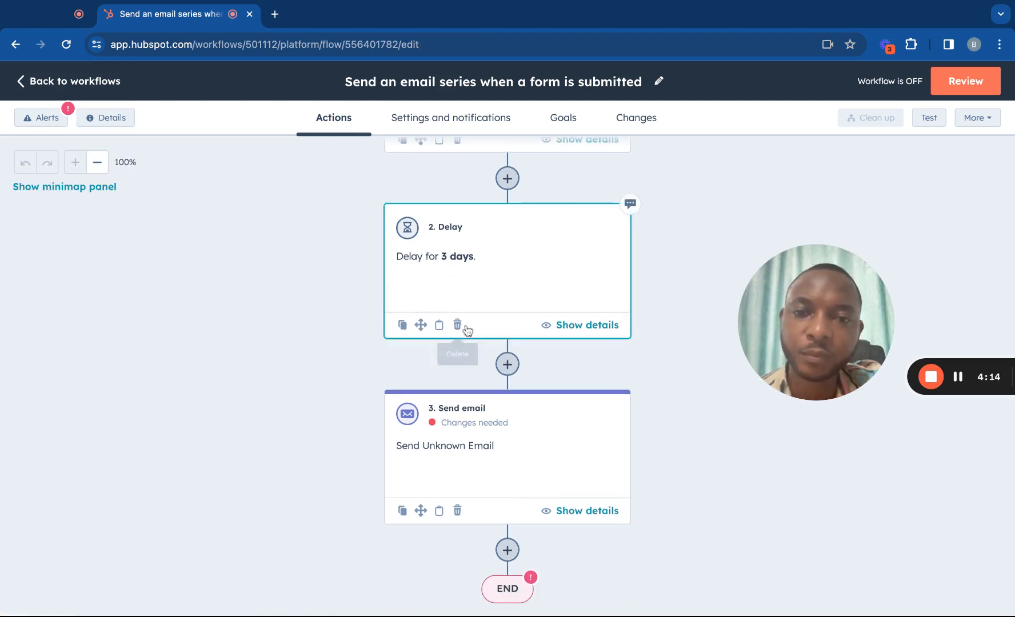
Open the second Send email action after the delay, examine its settings, and close it without changes
{"action": "scroll", "coordinate": [457, 333], "scroll_direction": "down", "scroll_amount": 5}
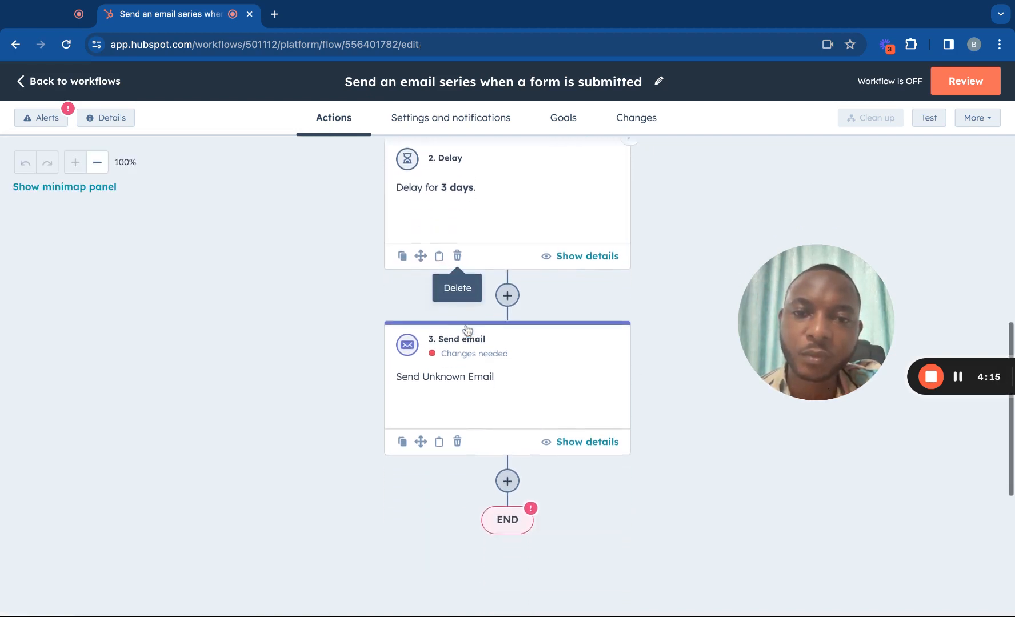
{"action": "left_click", "coordinate": [529, 360]}
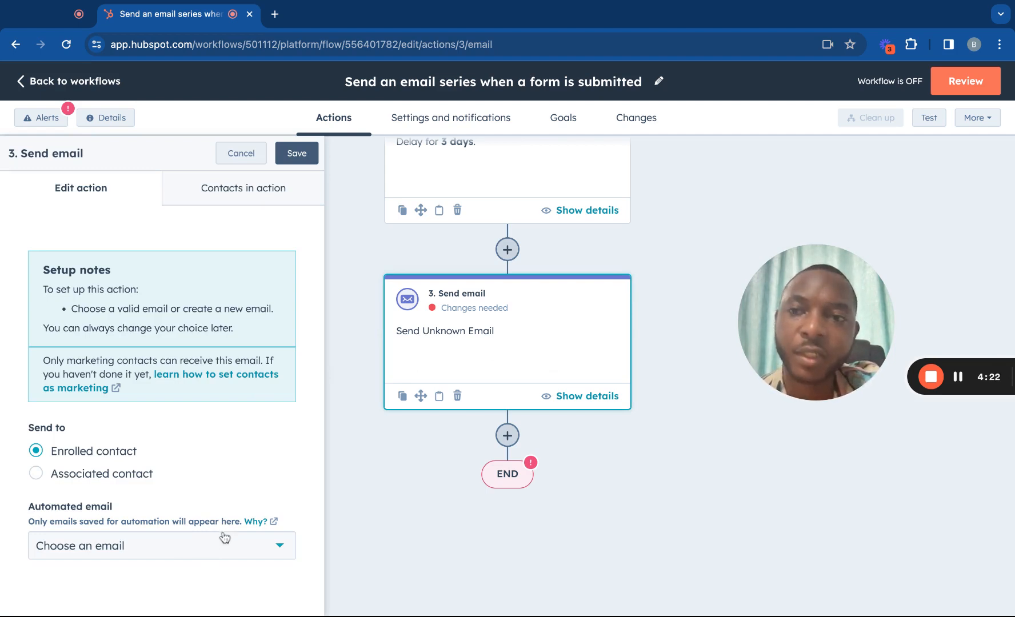
{"action": "left_click", "coordinate": [232, 156]}
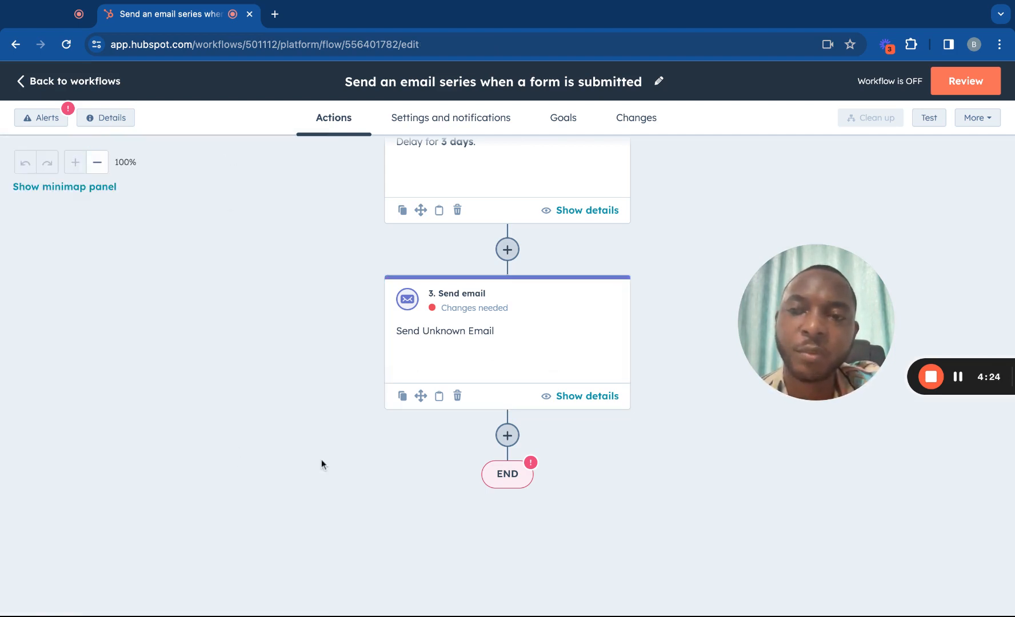
{"action": "scroll", "coordinate": [432, 360], "scroll_direction": "up", "scroll_amount": 5}
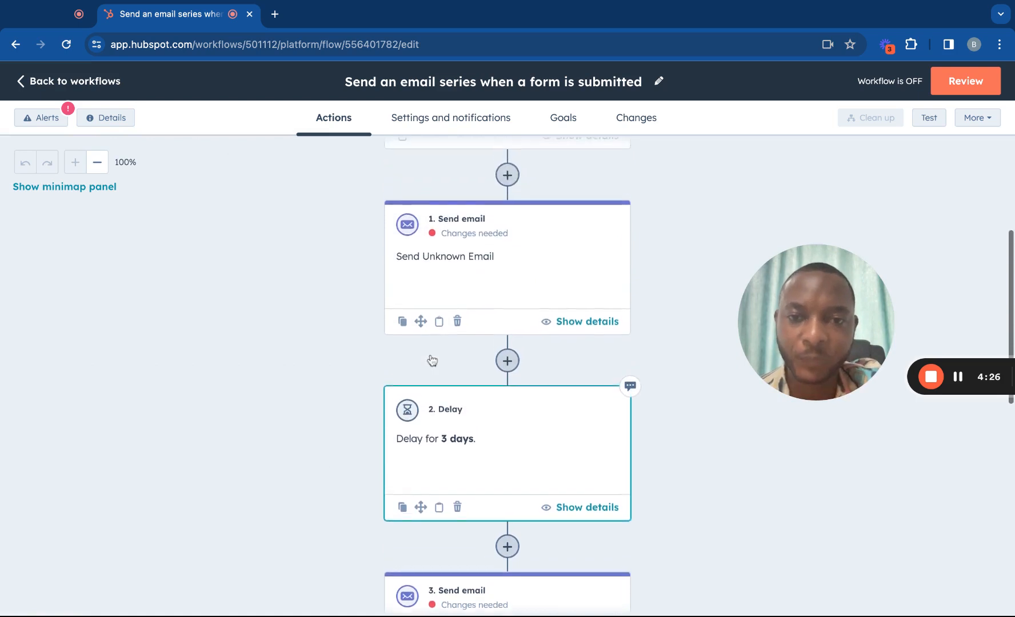
Review the complete workflow sequence from the contact enrollment trigger through both Send email actions and the Delay between them to the end
{"action": "scroll", "coordinate": [432, 360], "scroll_direction": "down", "scroll_amount": 2}
{"action": "scroll", "coordinate": [432, 360], "scroll_direction": "up", "scroll_amount": 3}
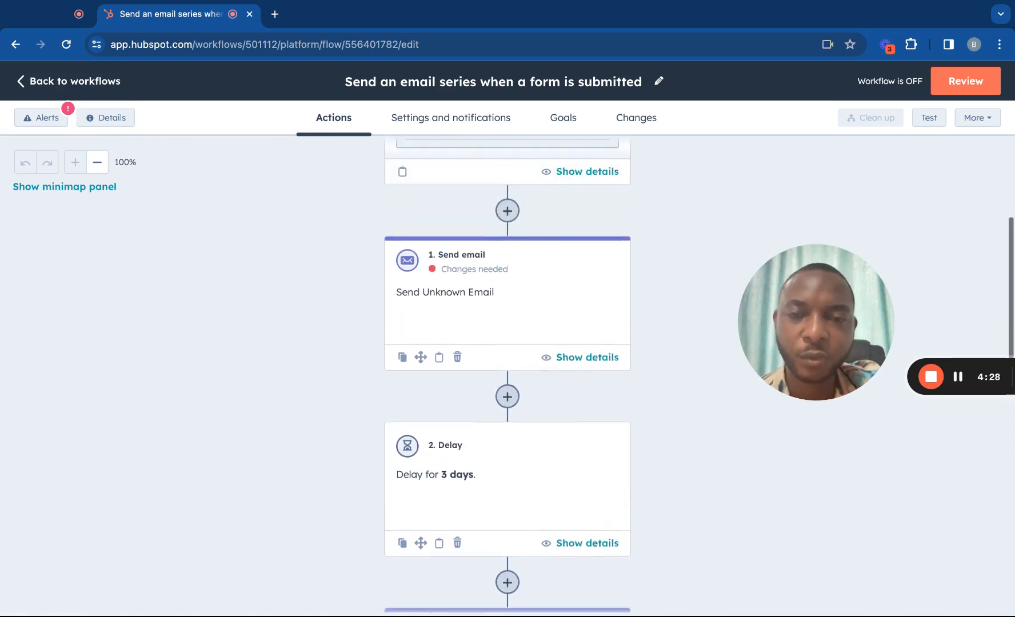
{"action": "scroll", "coordinate": [507, 375], "scroll_direction": "up", "scroll_amount": 3}
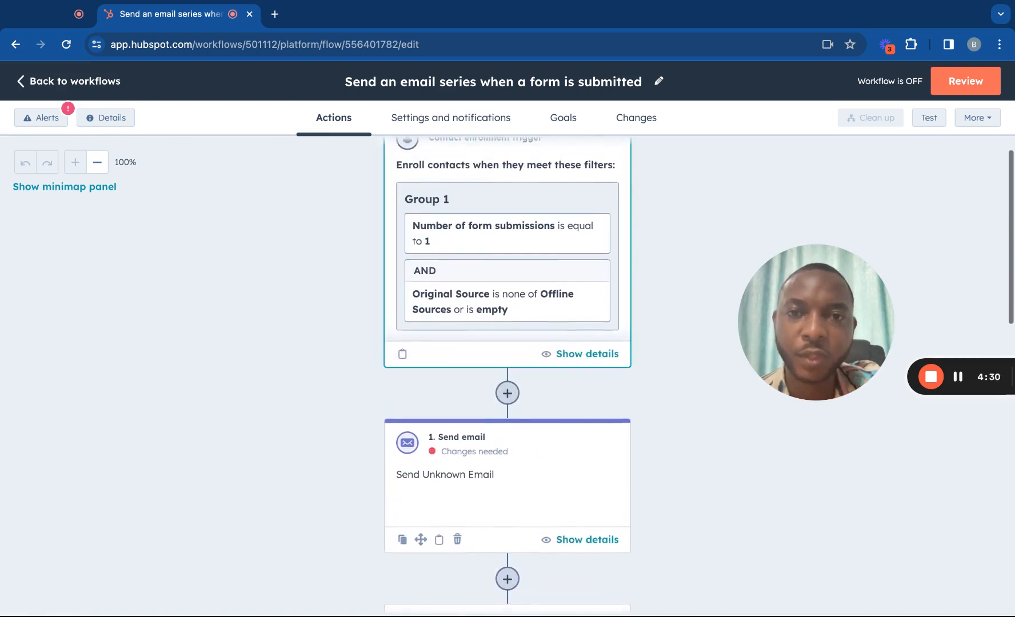
{"action": "scroll", "coordinate": [508, 374], "scroll_direction": "up", "scroll_amount": 1}
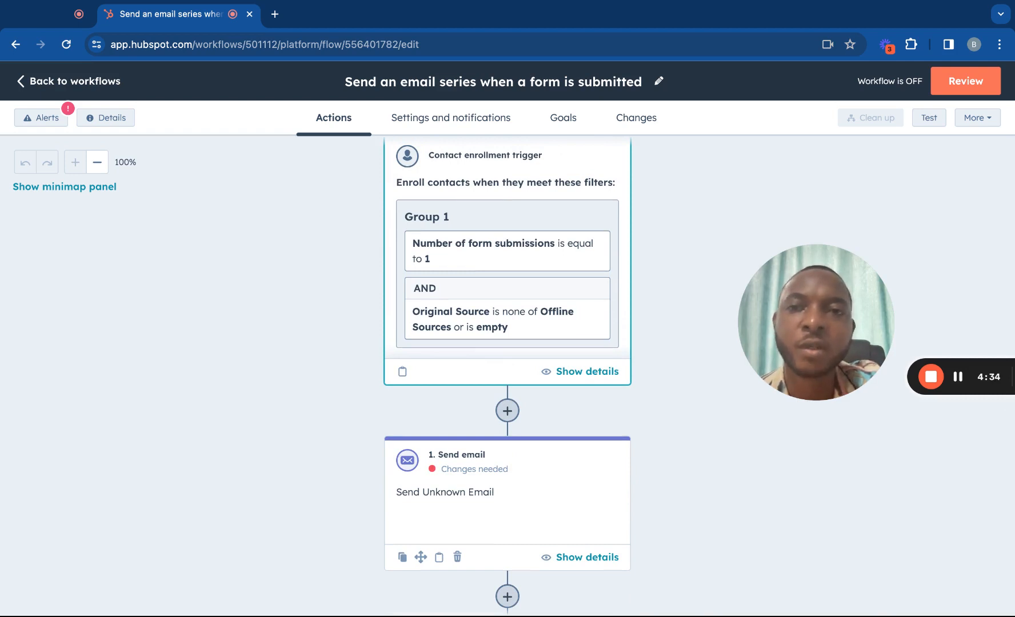
{"action": "scroll", "coordinate": [507, 374], "scroll_direction": "down", "scroll_amount": 1}
{"action": "scroll", "coordinate": [501, 331], "scroll_direction": "down", "scroll_amount": 5}
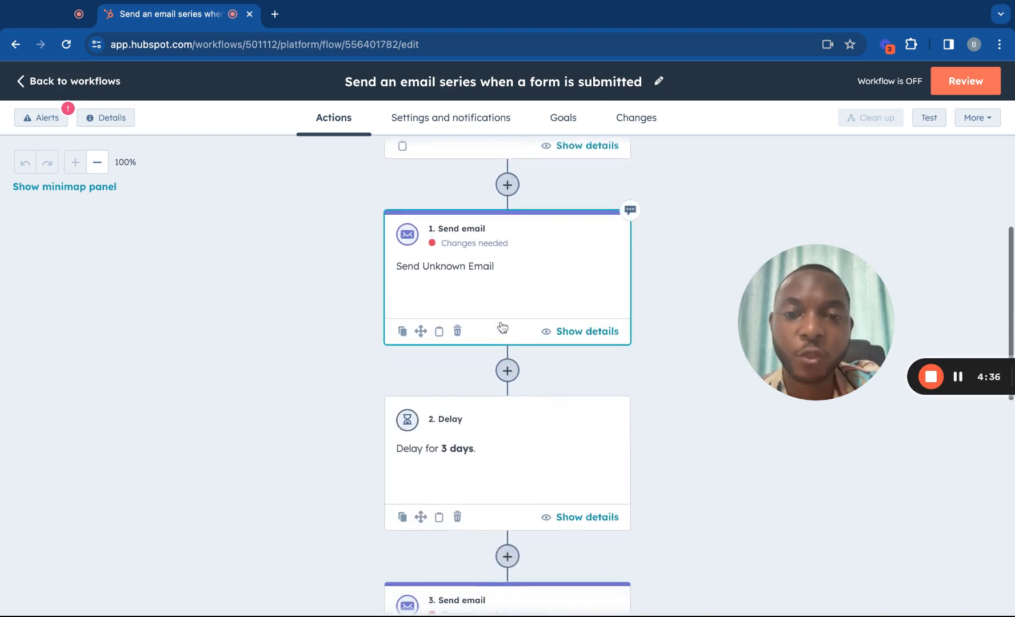
{"action": "scroll", "coordinate": [498, 332], "scroll_direction": "down", "scroll_amount": 3}
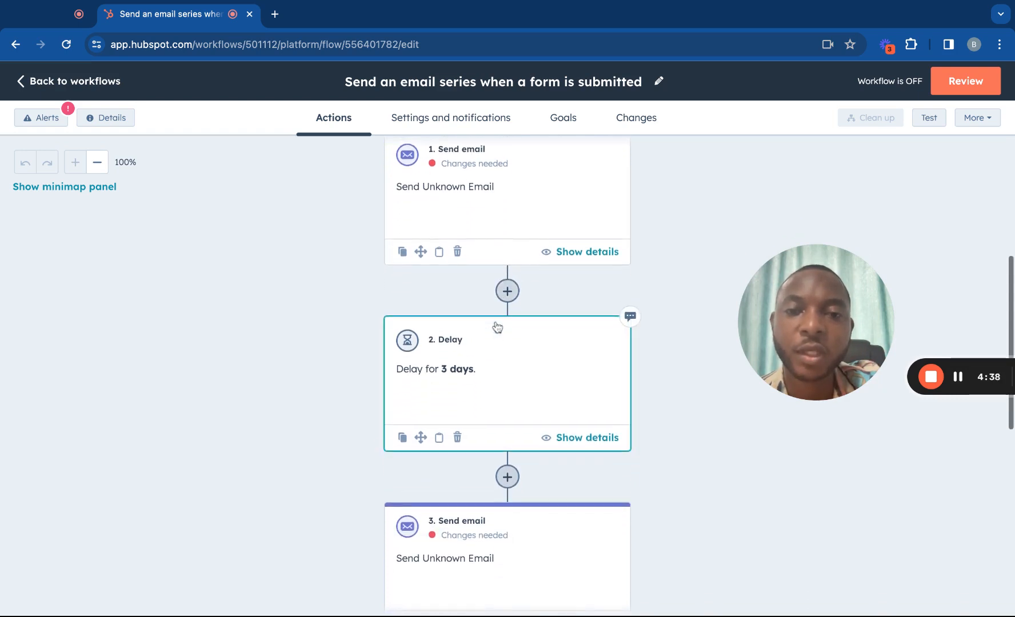
{"action": "scroll", "coordinate": [497, 327], "scroll_direction": "down", "scroll_amount": 4}
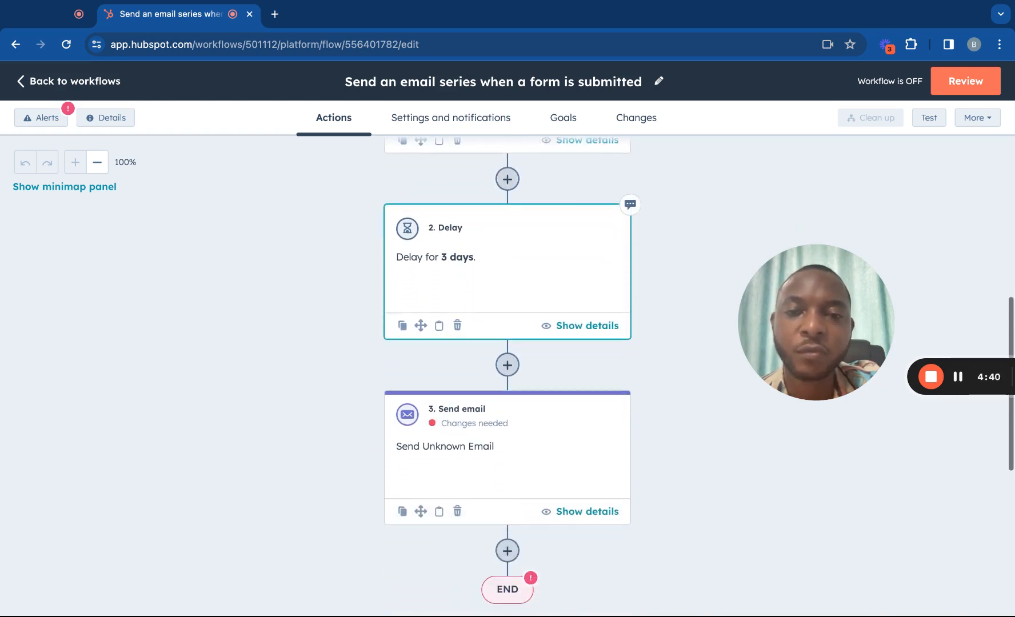
{"action": "scroll", "coordinate": [497, 327], "scroll_direction": "down", "scroll_amount": 2}
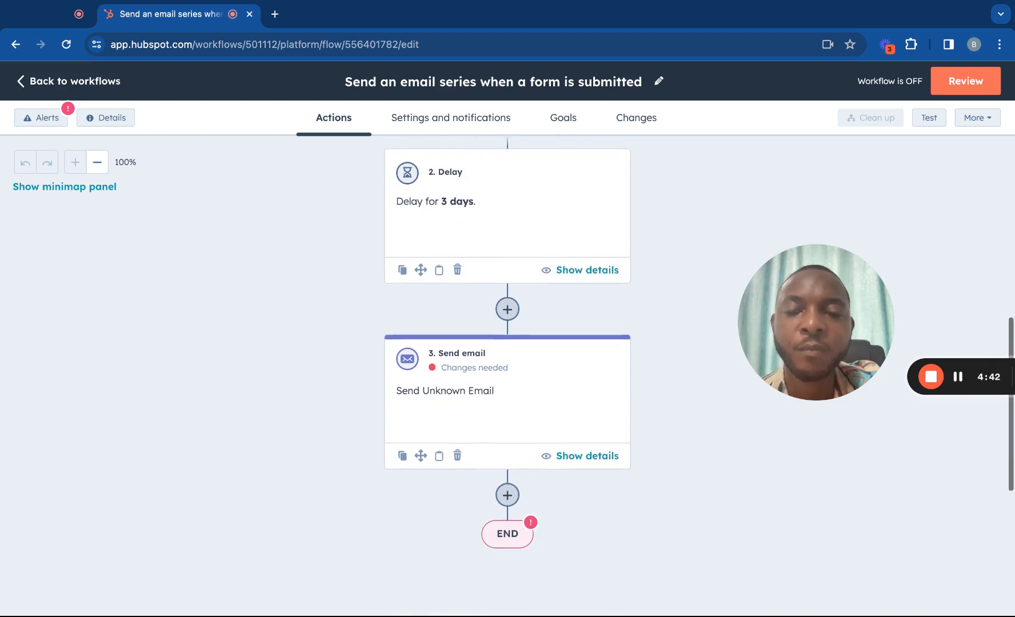
{"action": "scroll", "coordinate": [497, 327], "scroll_direction": "up", "scroll_amount": 4}
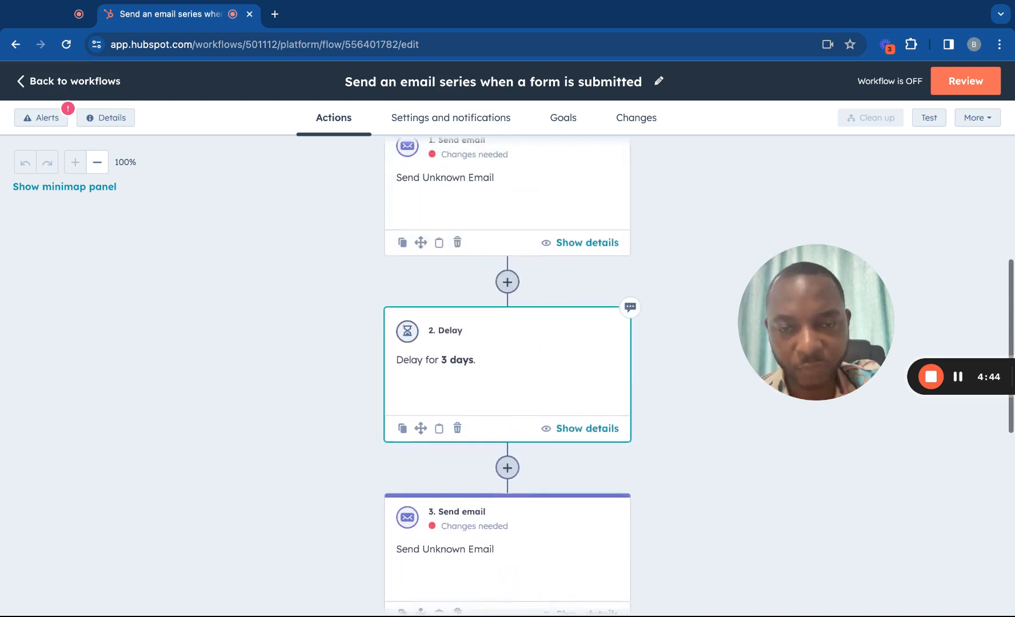
{"action": "scroll", "coordinate": [507, 409], "scroll_direction": "down", "scroll_amount": 3}
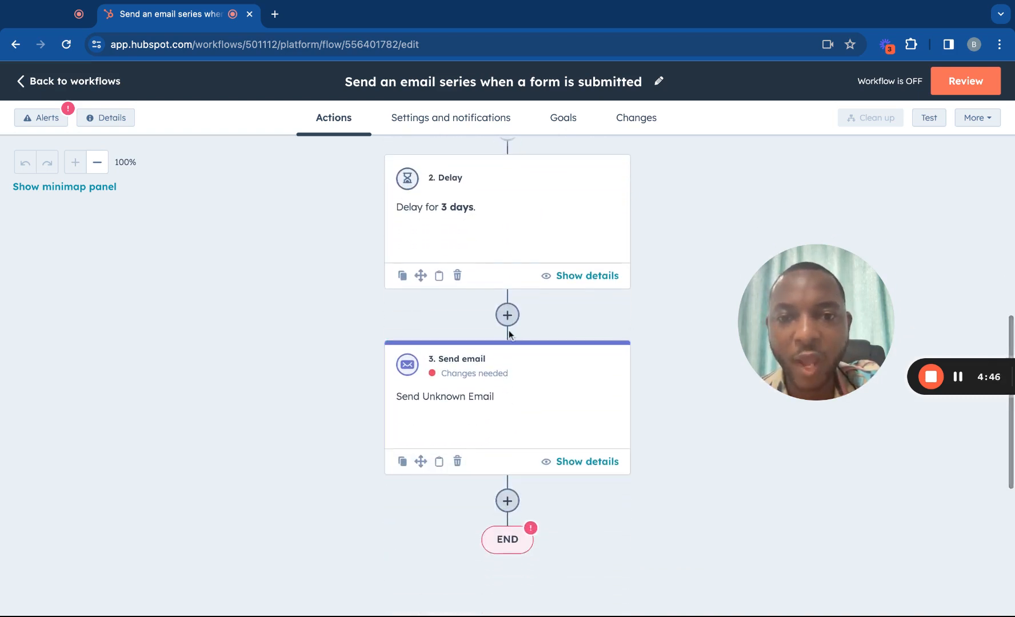
{"action": "scroll", "coordinate": [545, 325], "scroll_direction": "up", "scroll_amount": 15}
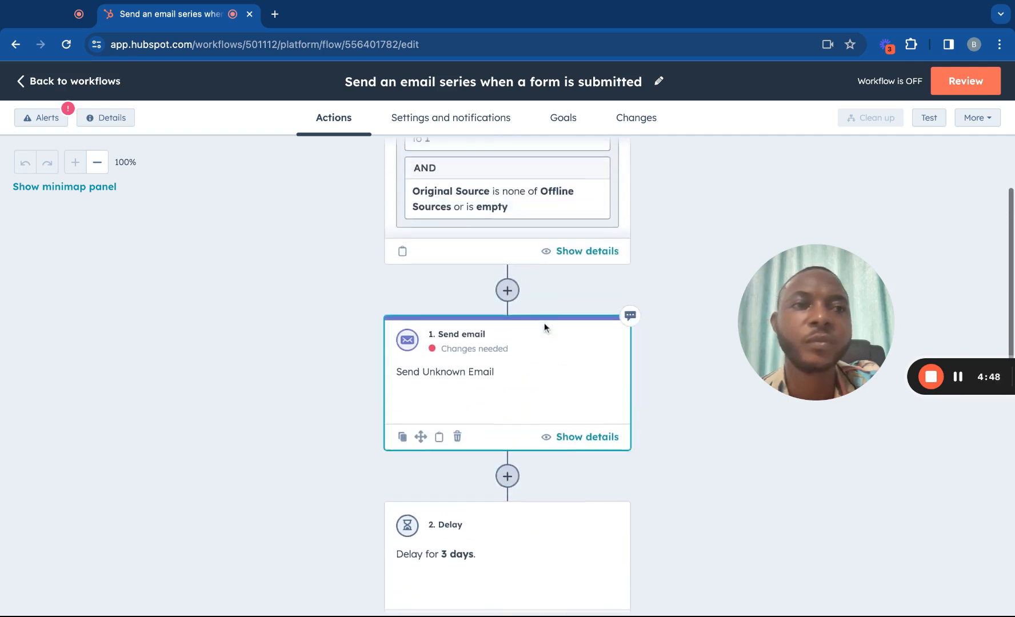
{"action": "scroll", "coordinate": [544, 322], "scroll_direction": "up", "scroll_amount": 2}
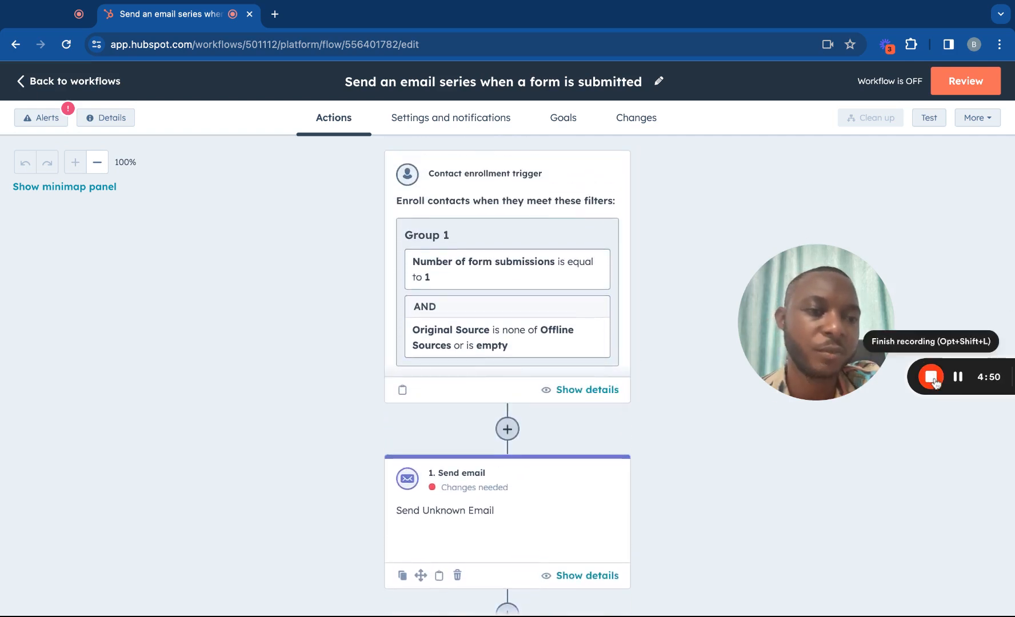